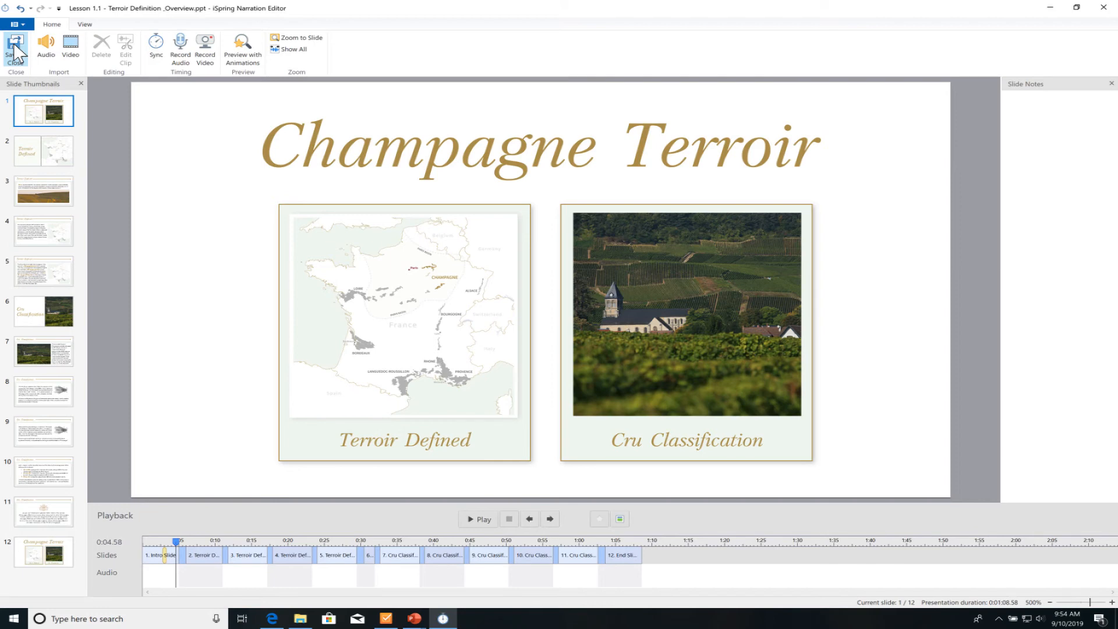
- Save and close the narration editor, then return to slide 1 of the Lesson 1.1 presentation in PowerPoint
click(15, 52)
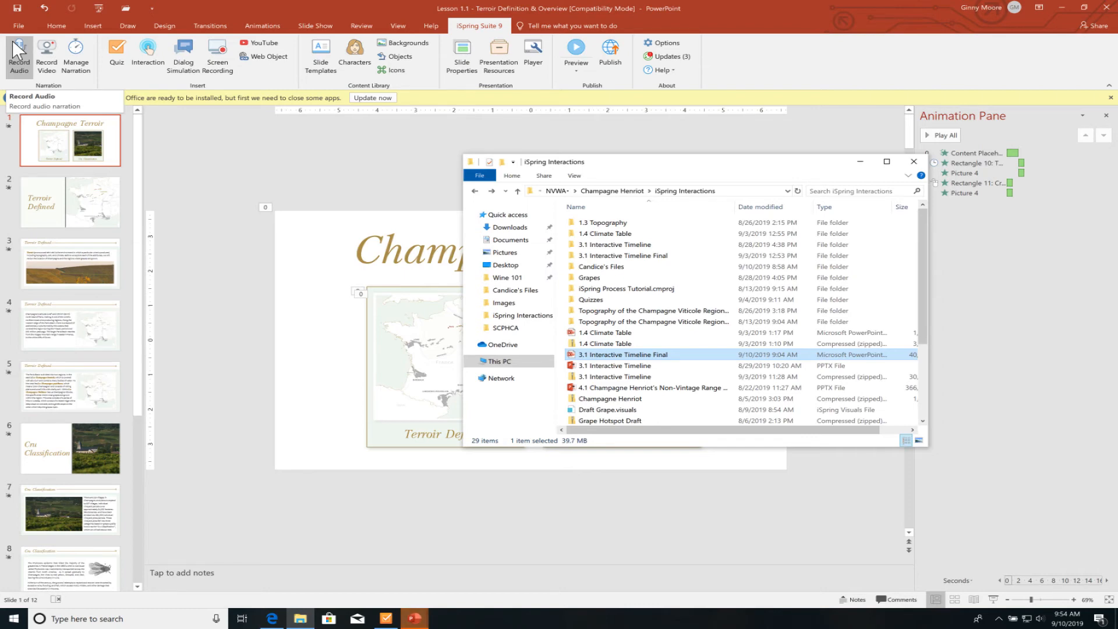
click(321, 152)
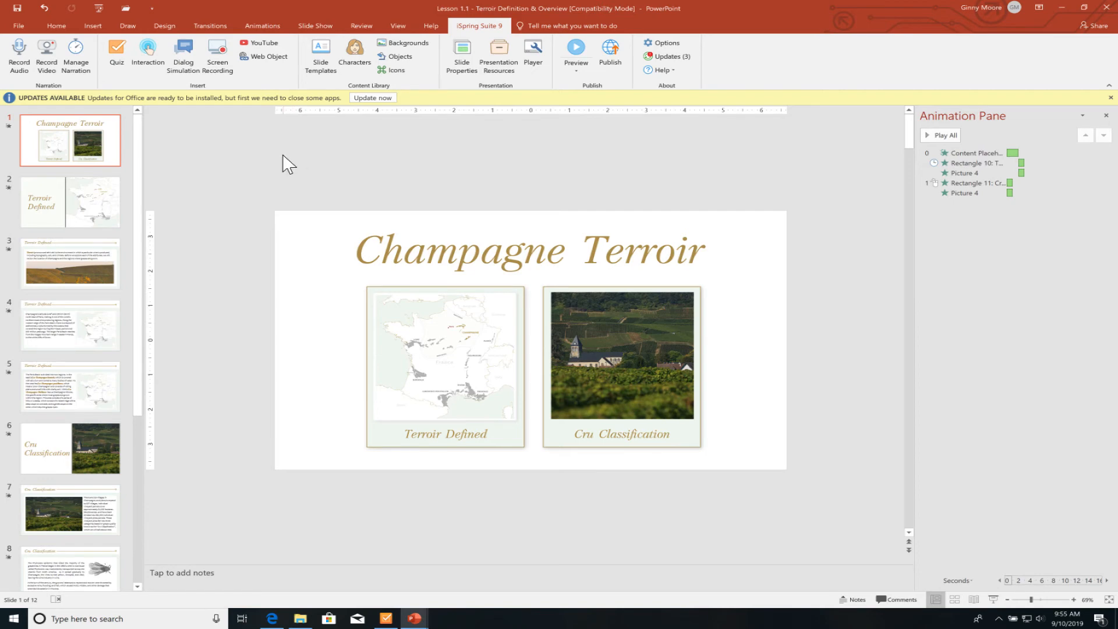
click(71, 138)
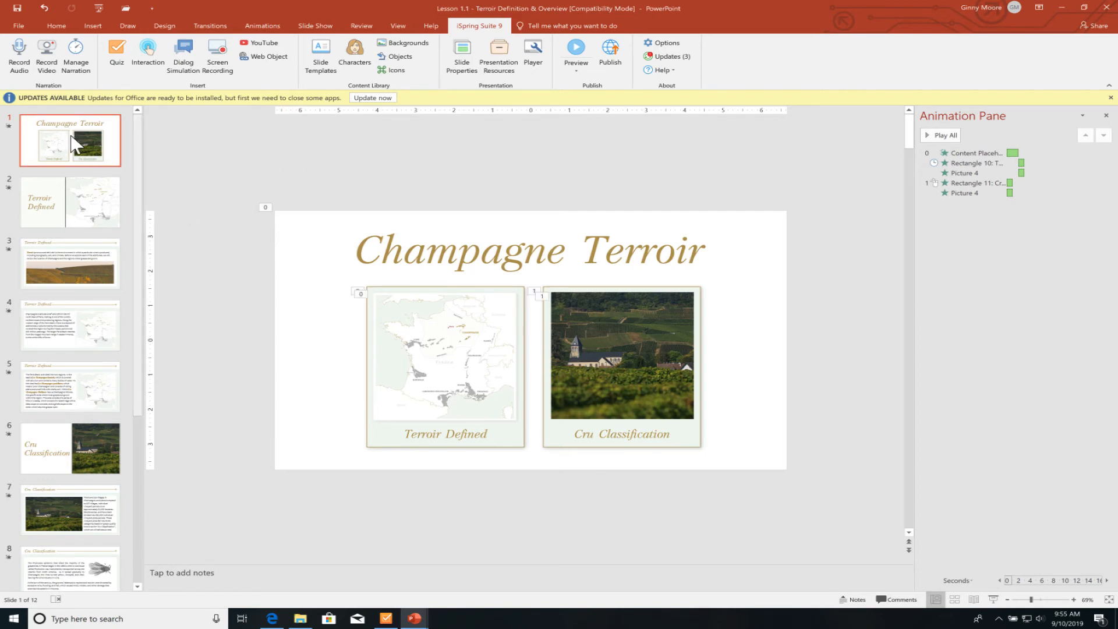
- Set the Cru Classification rectangle's animation on slide 1 to start After Previous, checking the start setting of its accompanying picture
click(261, 26)
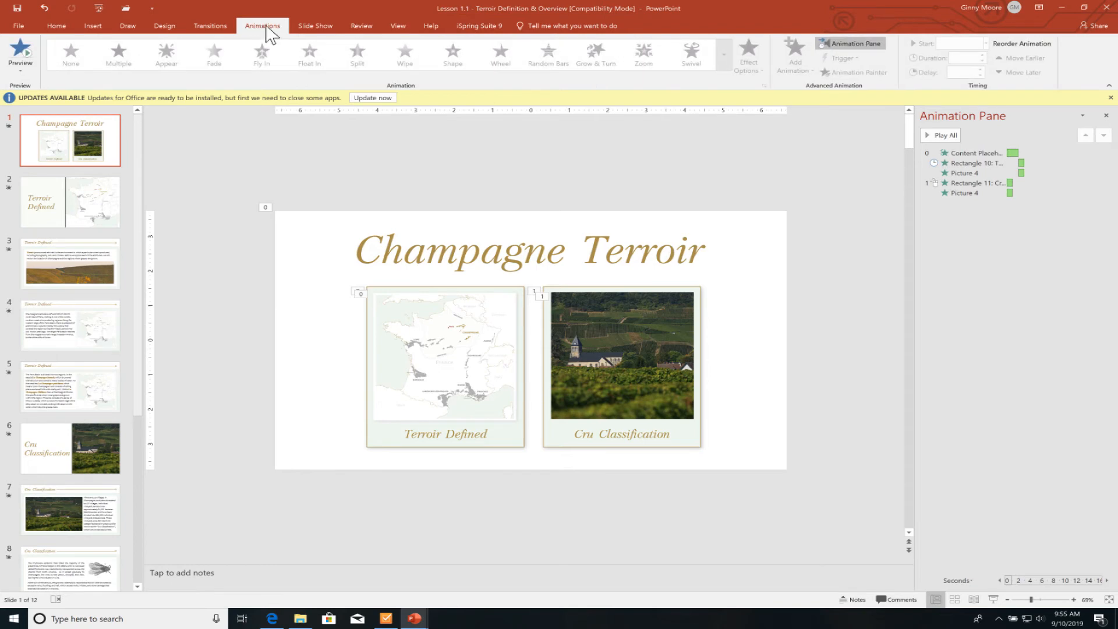
click(540, 296)
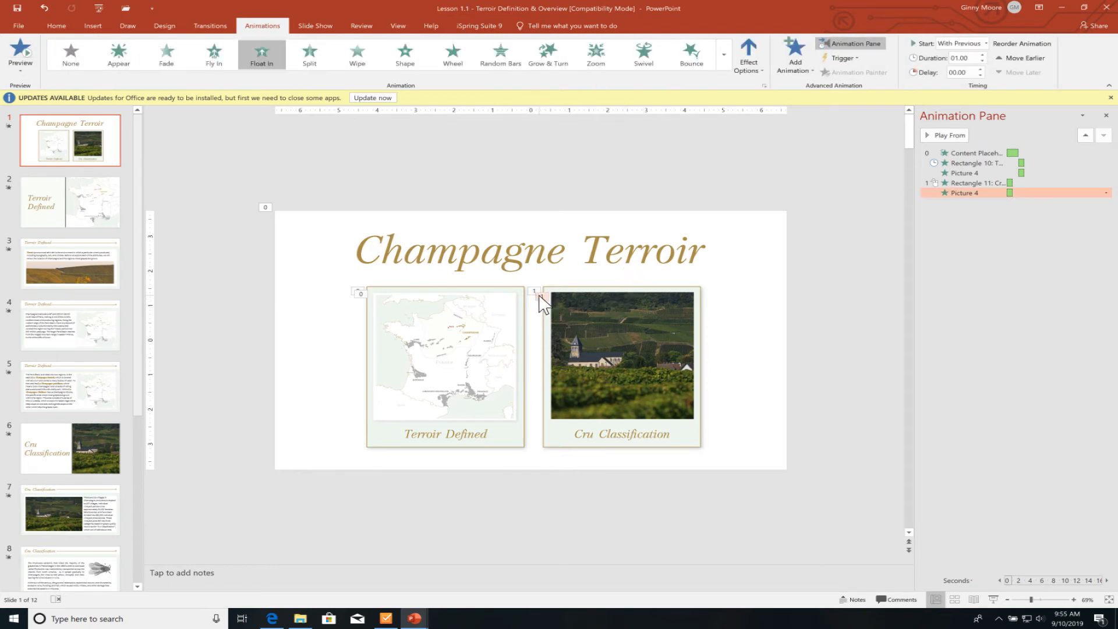
click(534, 291)
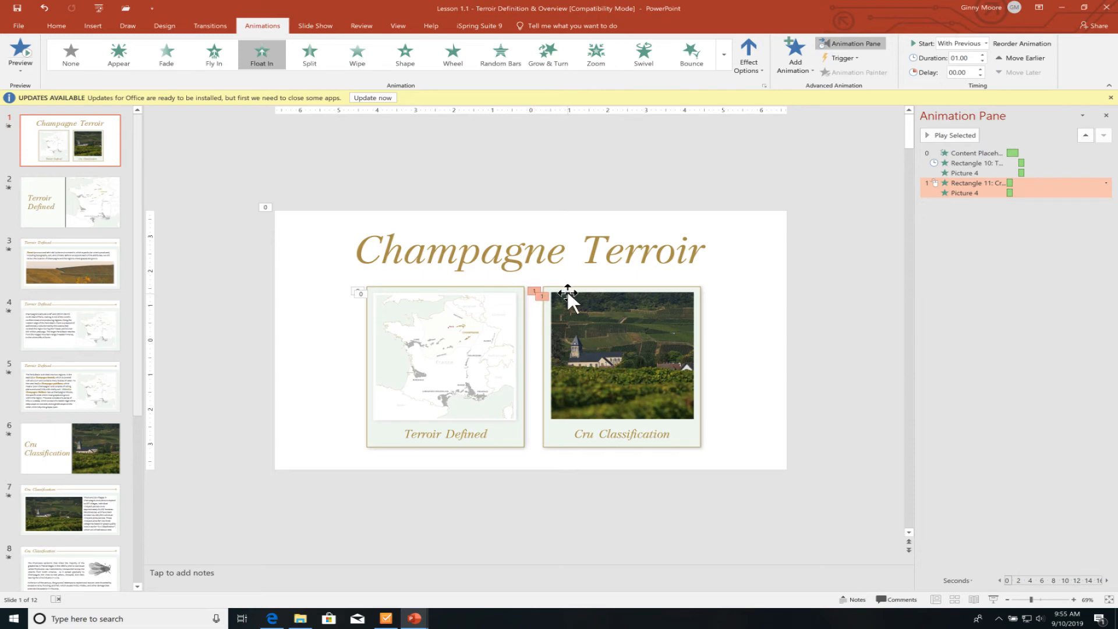
click(538, 292)
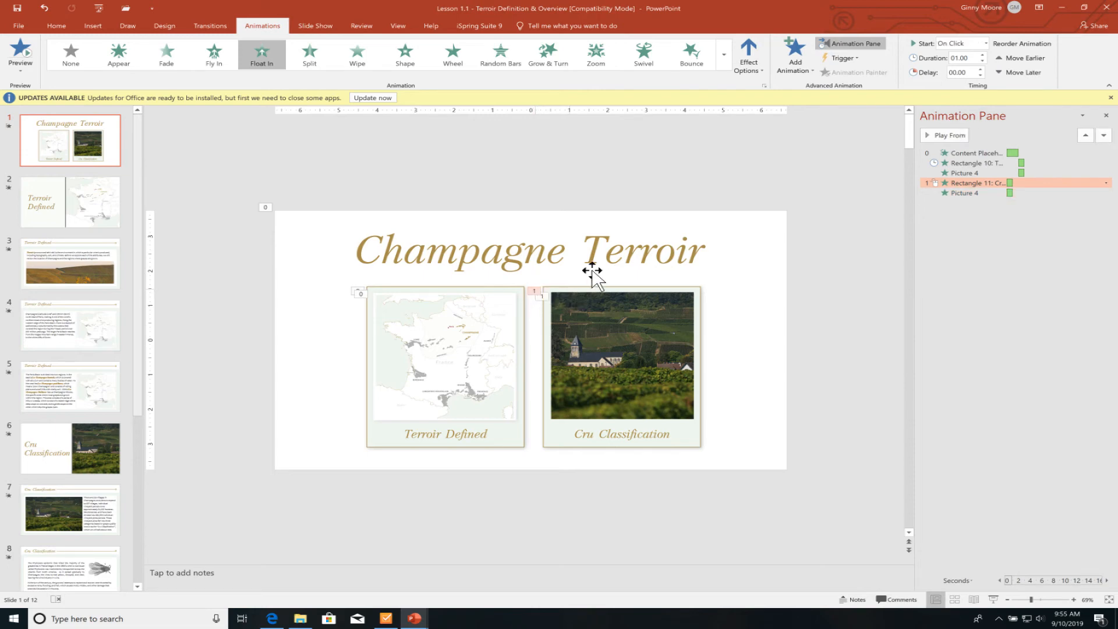
click(986, 43)
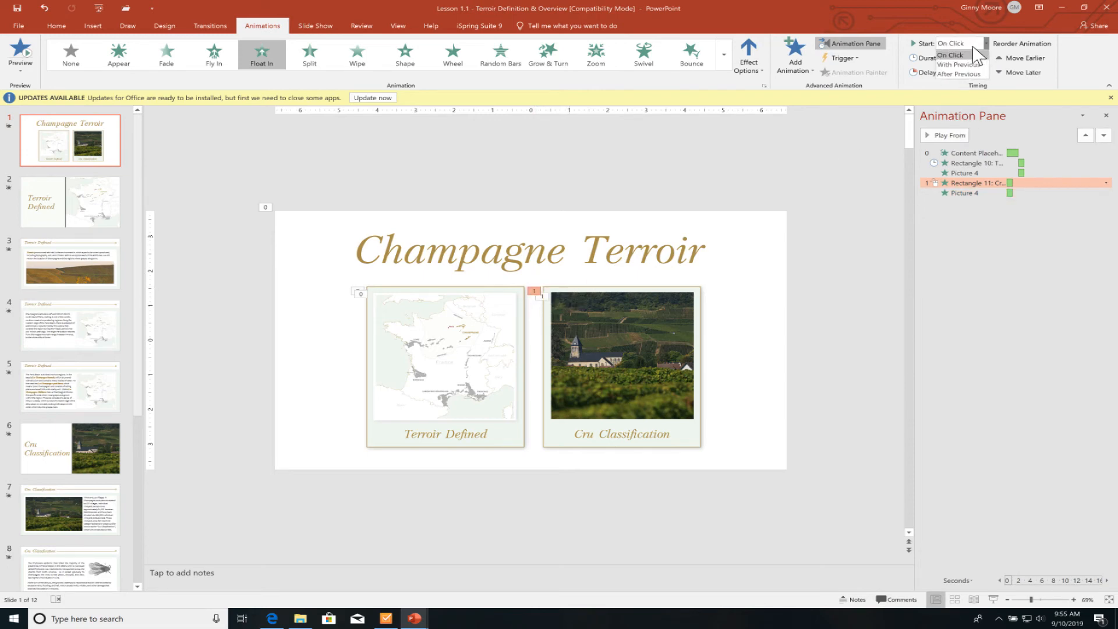
click(964, 74)
click(545, 298)
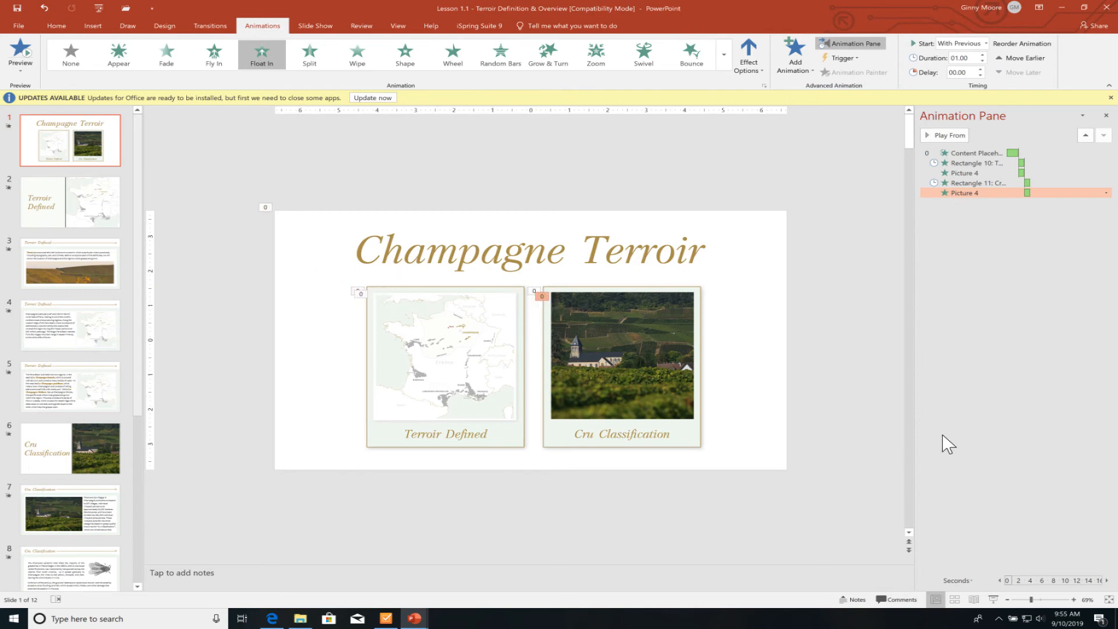
click(877, 436)
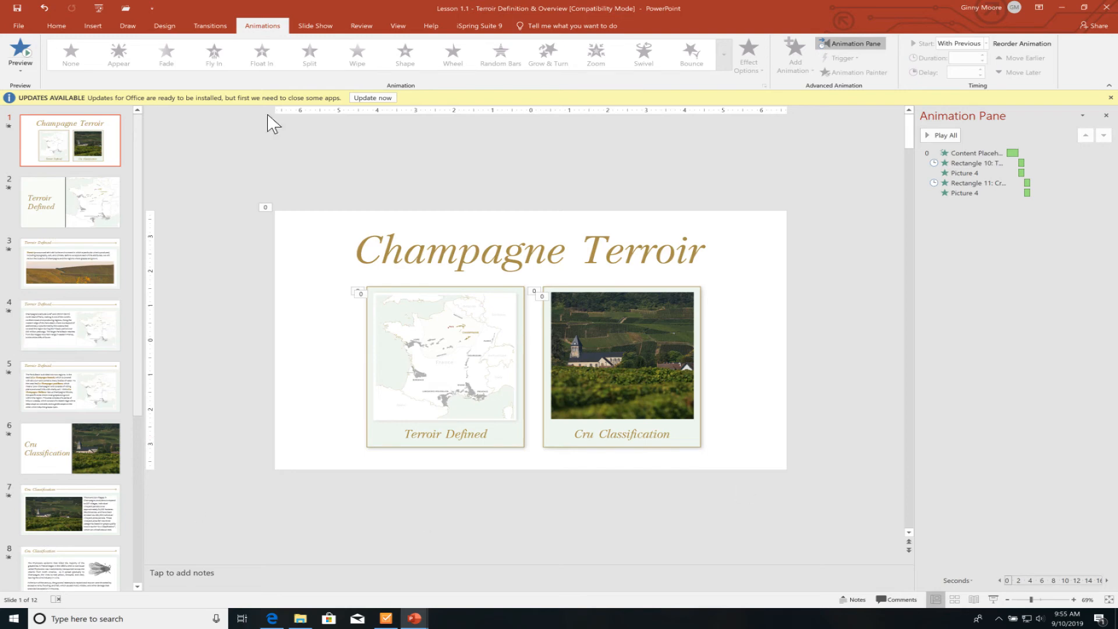
- Save the presentation in its existing PowerPoint 97-2003 format, continuing past the compatibility check
click(21, 12)
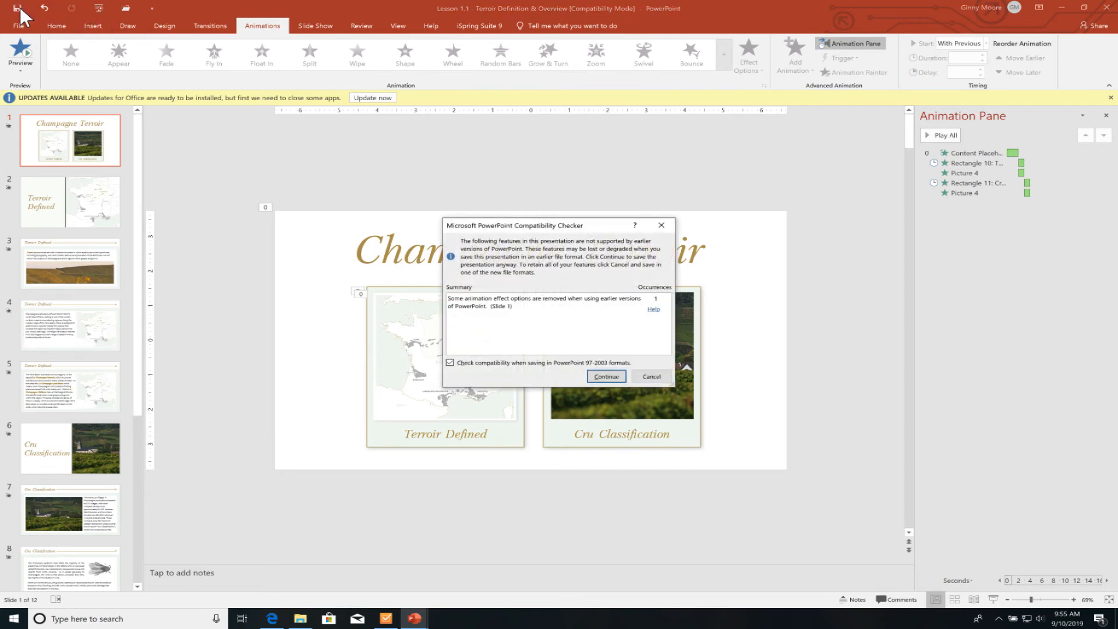
click(612, 378)
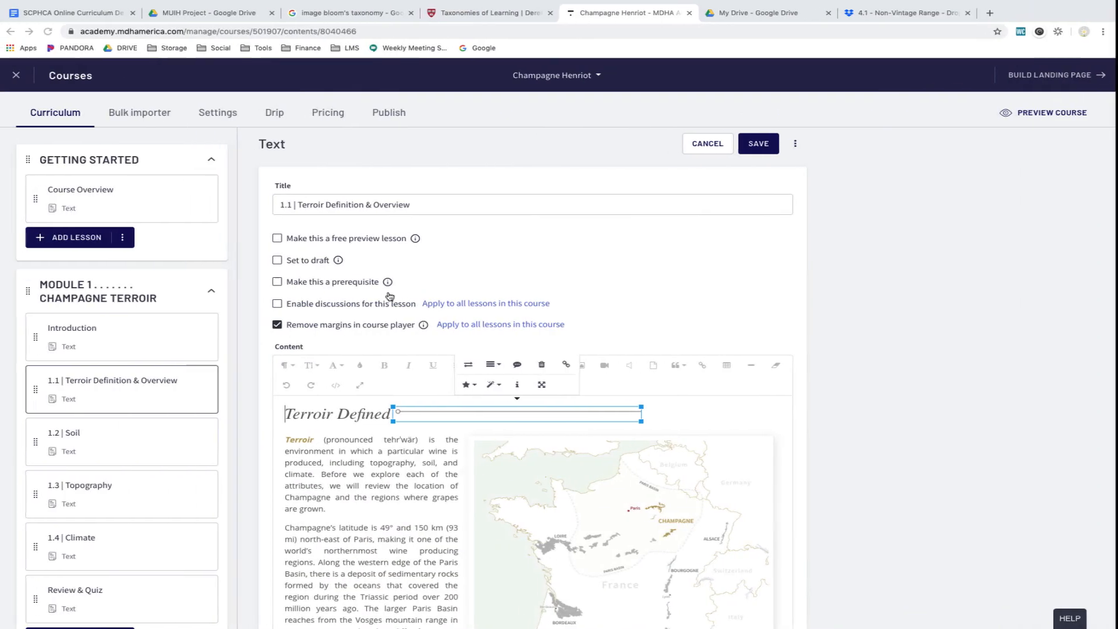
- Open lesson 1.2 | Soil in the web editor of the Champagne Henriot course and examine its header image and chalk section
click(822, 388)
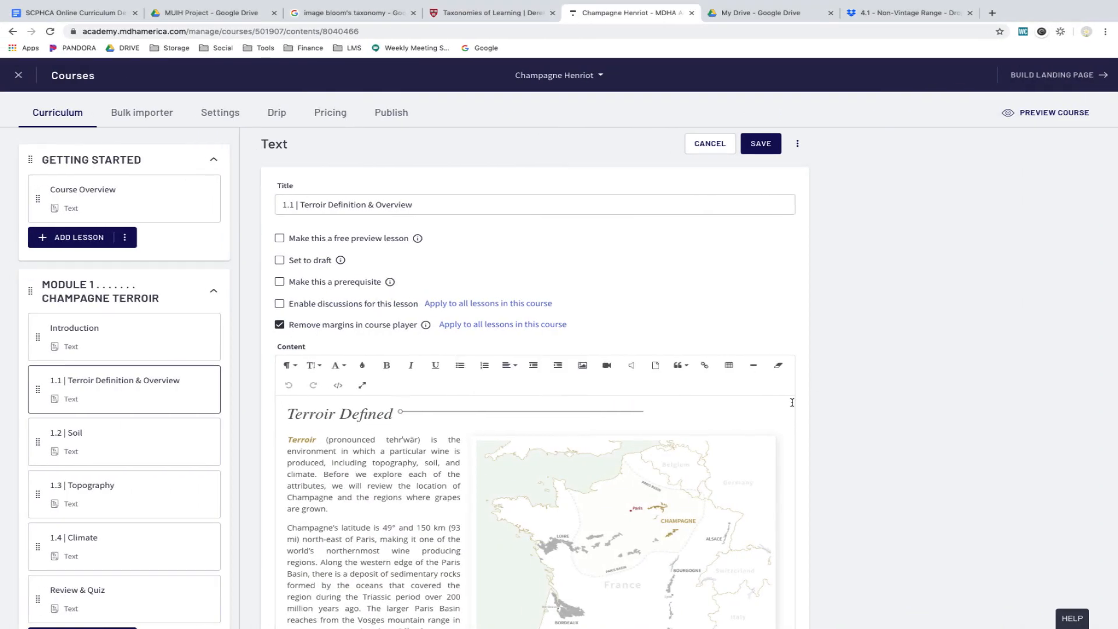
click(156, 453)
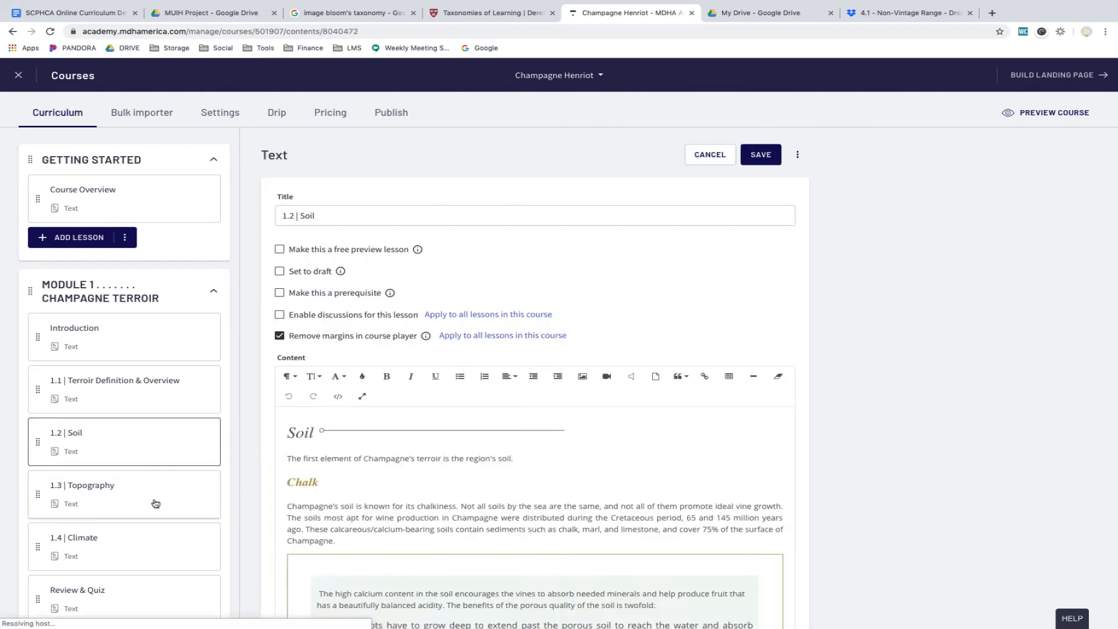
scroll(156, 502, down, 4)
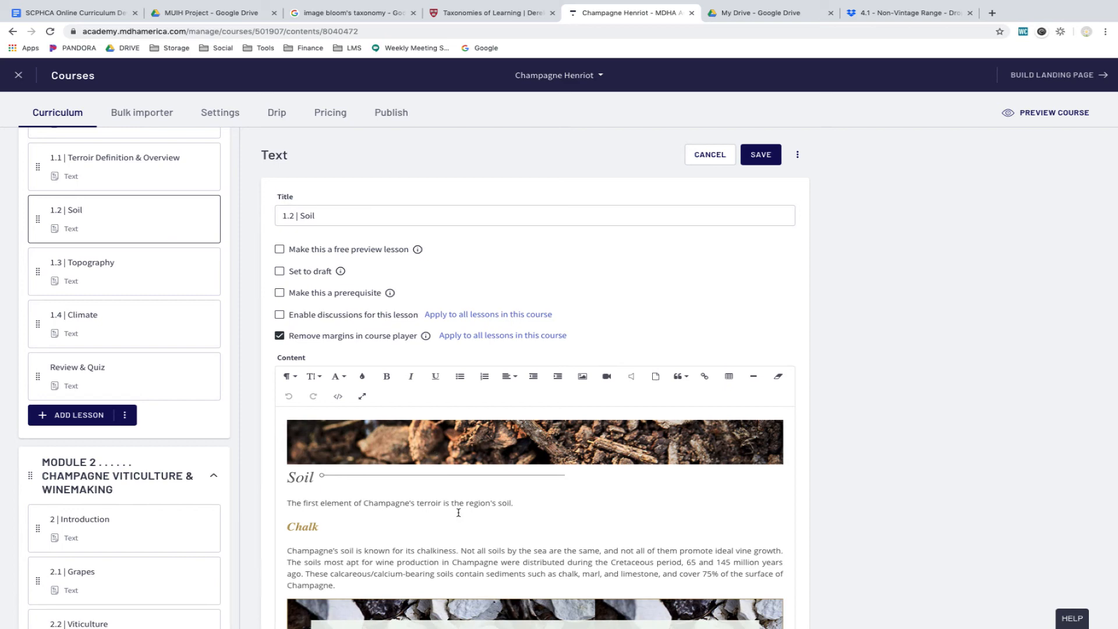
scroll(459, 512, down, 5)
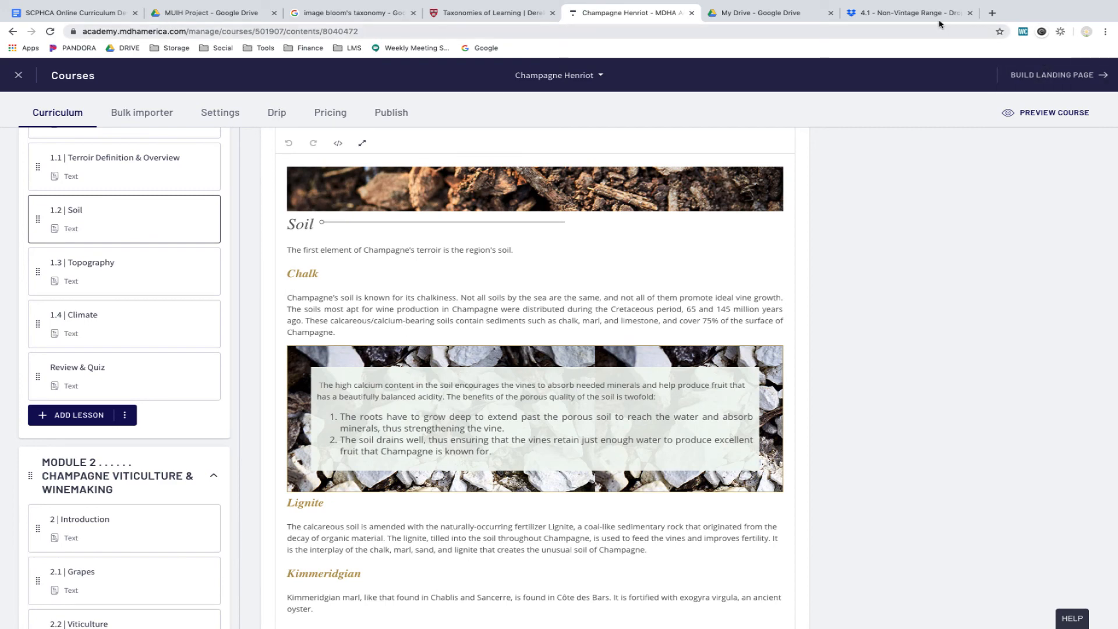
- Switch to Dropbox and view the Module 1 course page images in CHAMPAGNE_2019 > FINI_WebReady > Mod1 > Course Page
click(905, 12)
click(173, 87)
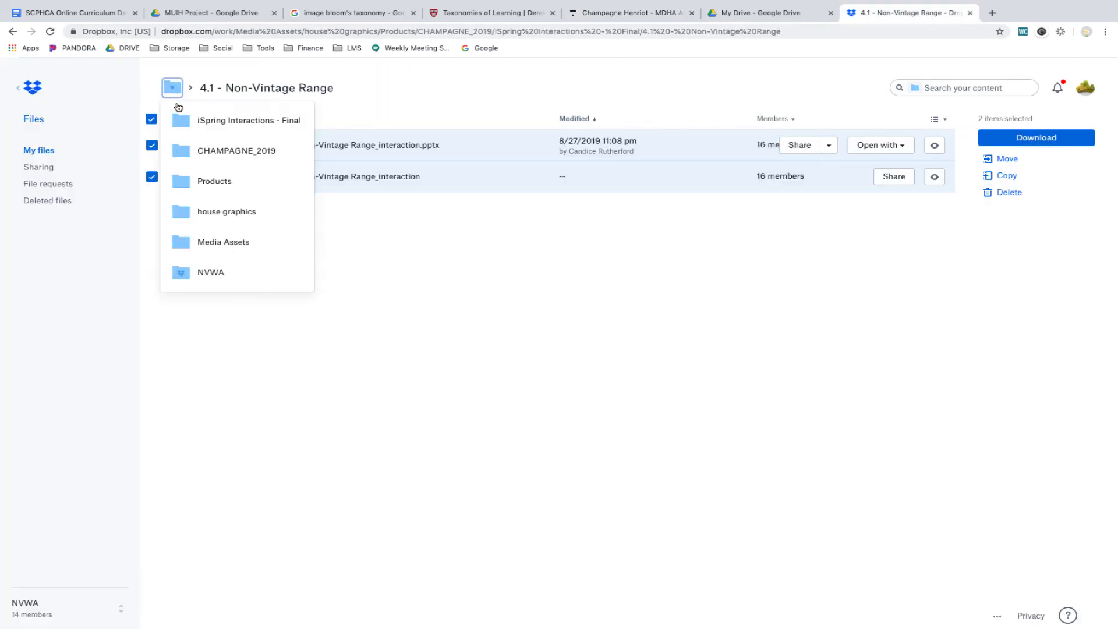
click(232, 153)
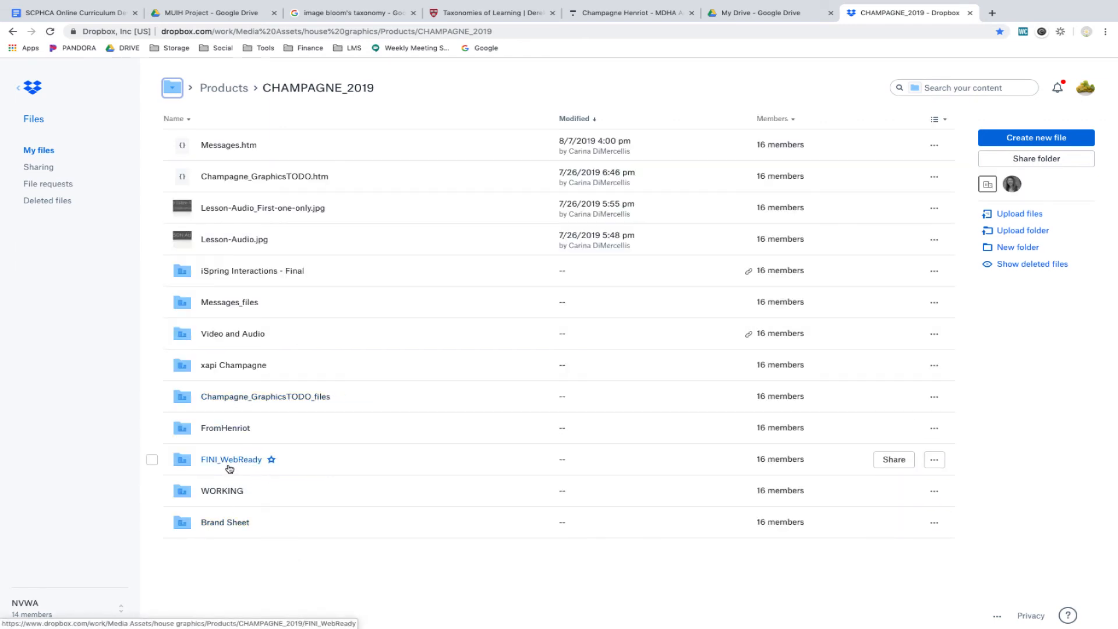
click(232, 460)
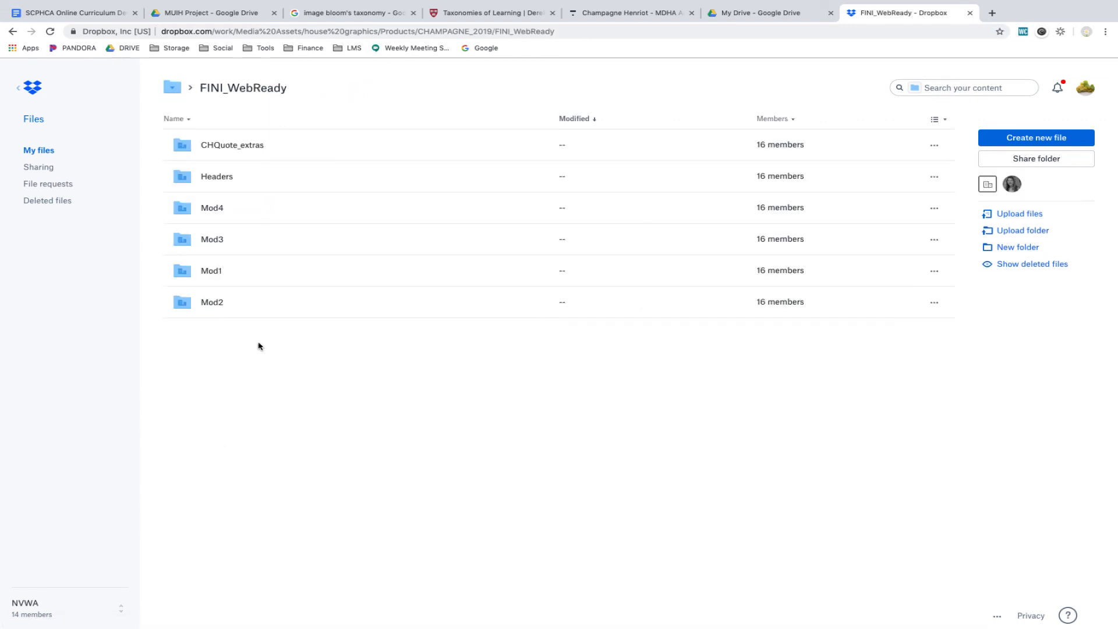
click(213, 272)
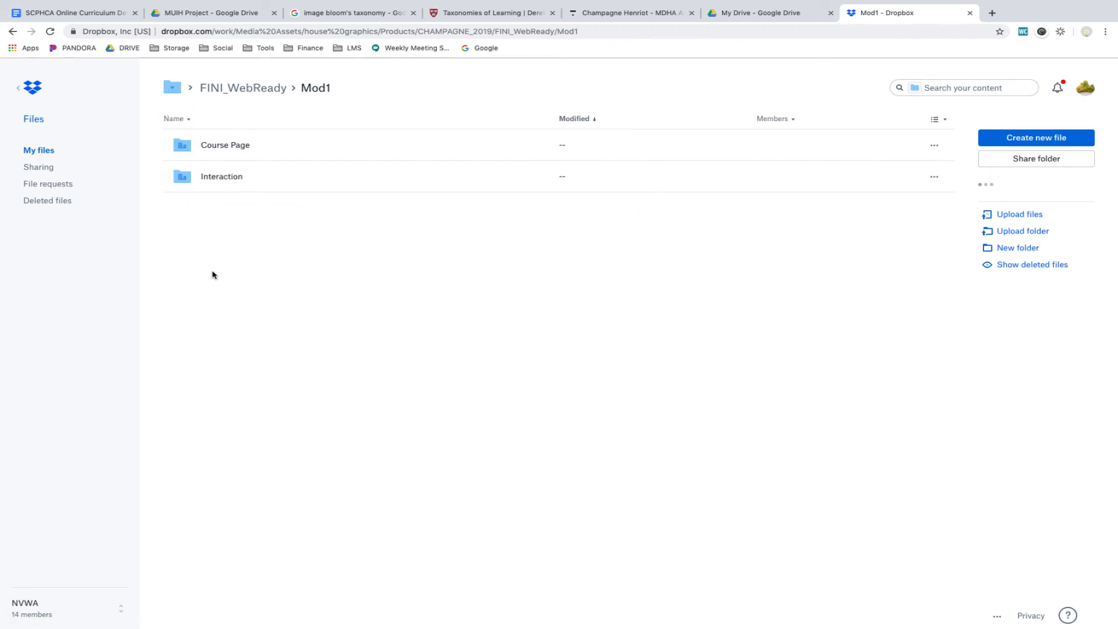
click(222, 151)
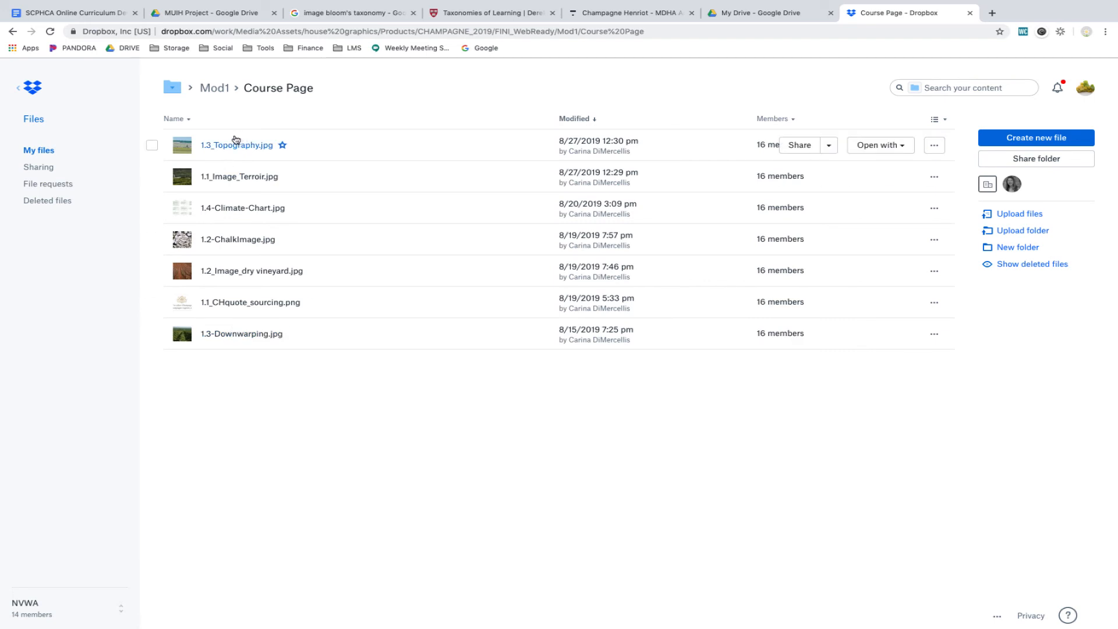
- View the lesson header images in the Headers folder of FINI_WebReady, then return to the FINI_WebReady folder
click(175, 89)
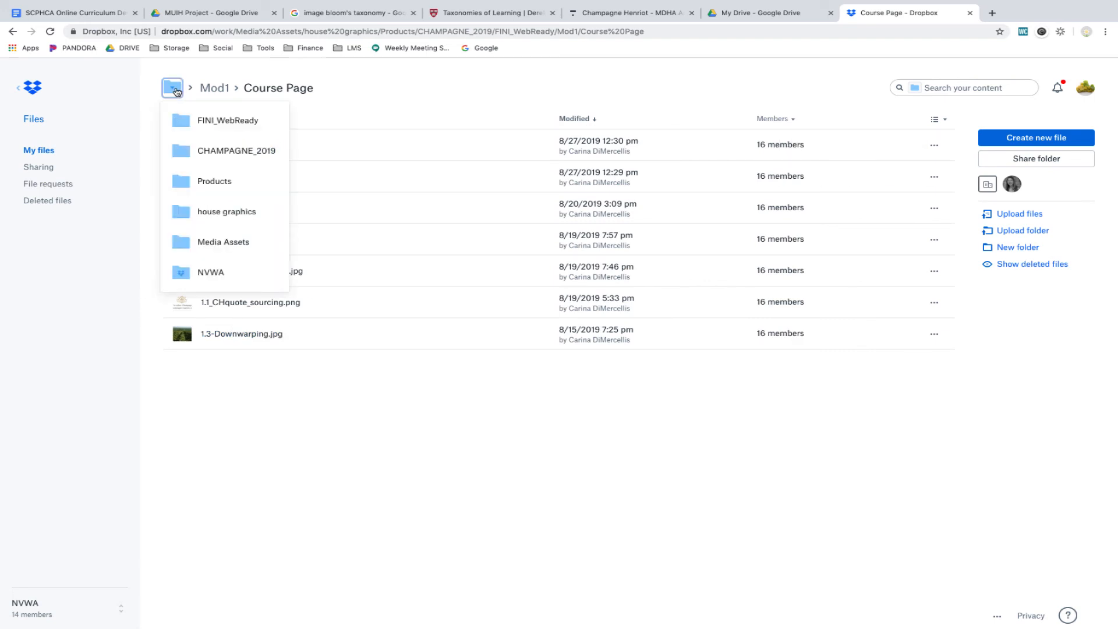
click(215, 124)
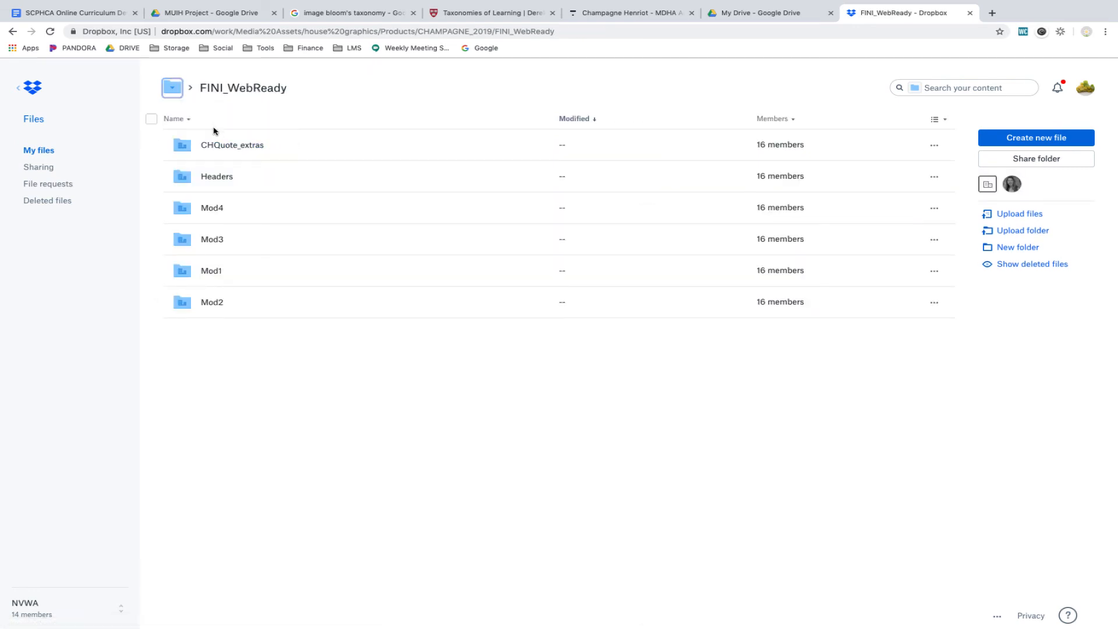
click(213, 177)
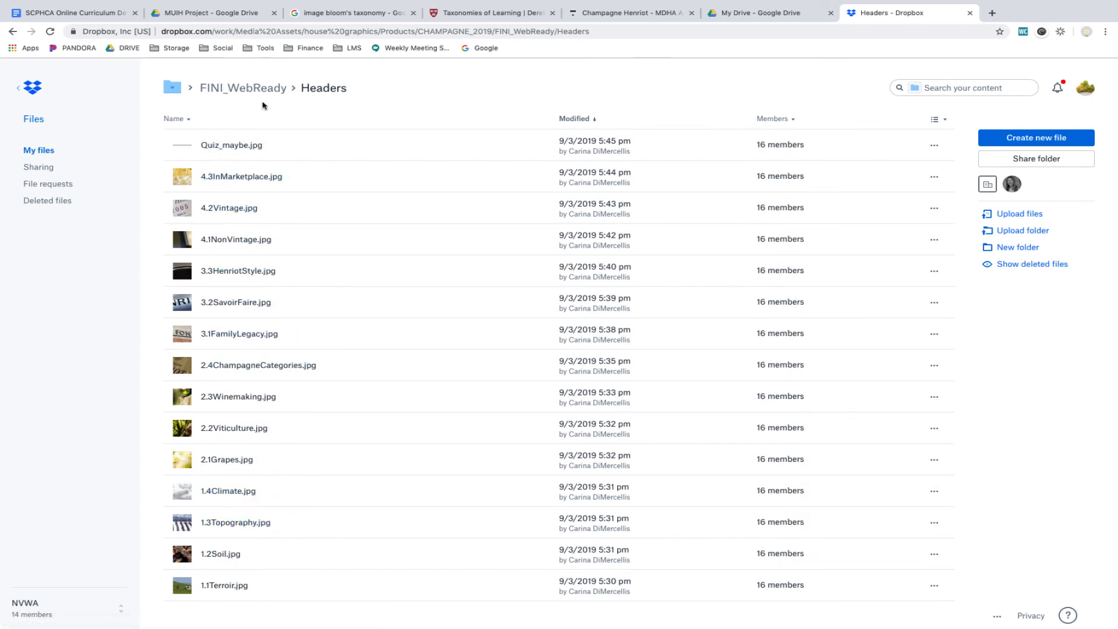
click(228, 93)
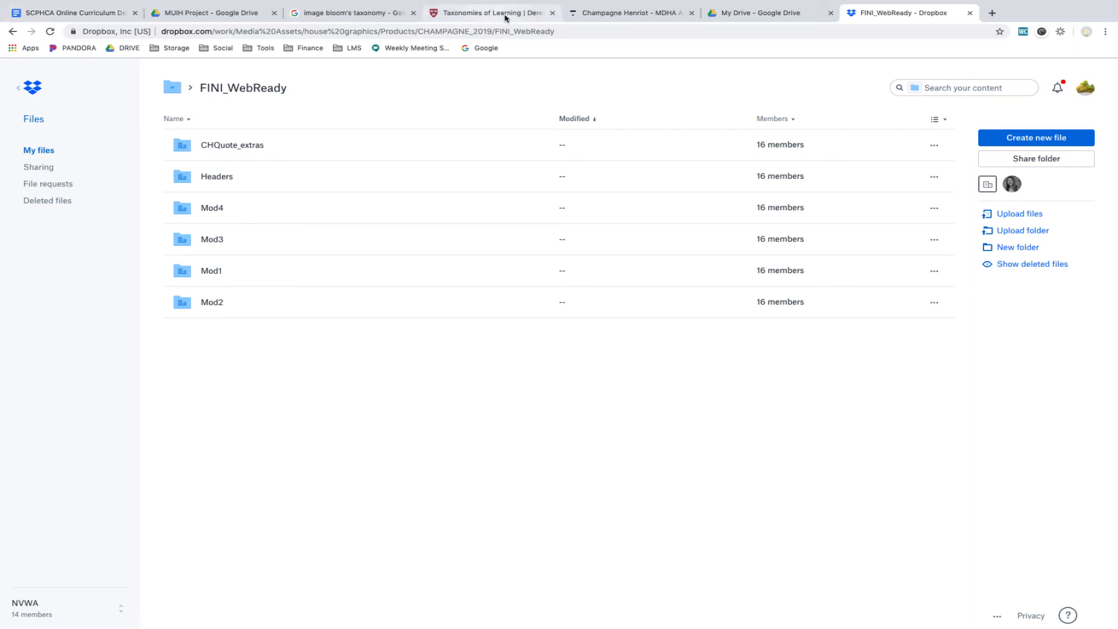
- Return to the Champagne Henriot course editor and look over lessons 1.3 | Topography and 1.4 | Climate
click(594, 13)
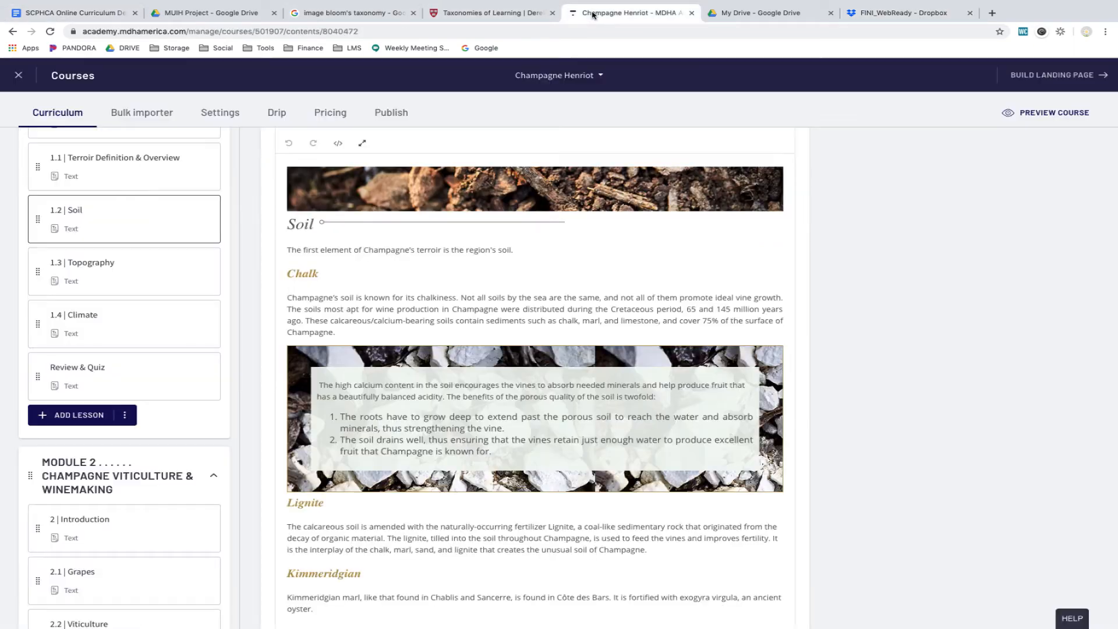
click(135, 280)
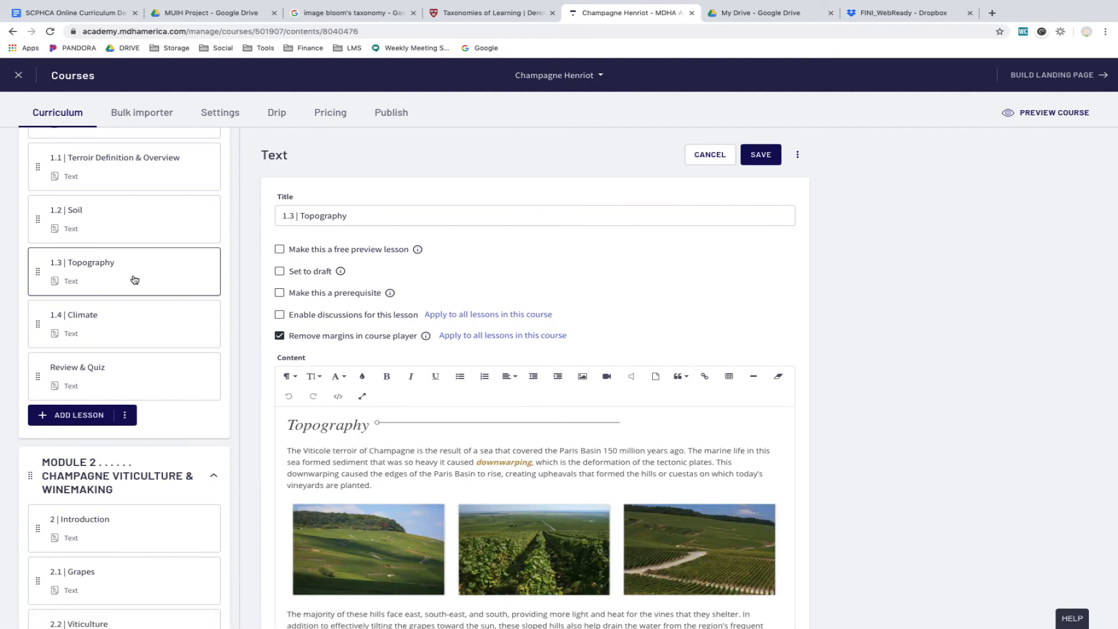
click(121, 324)
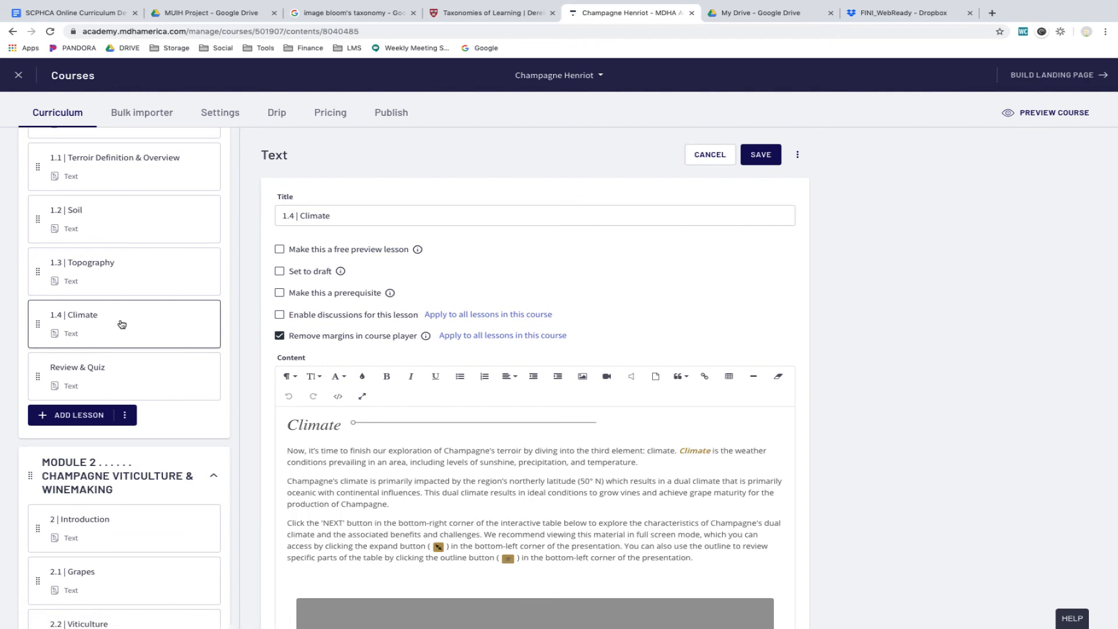
click(114, 275)
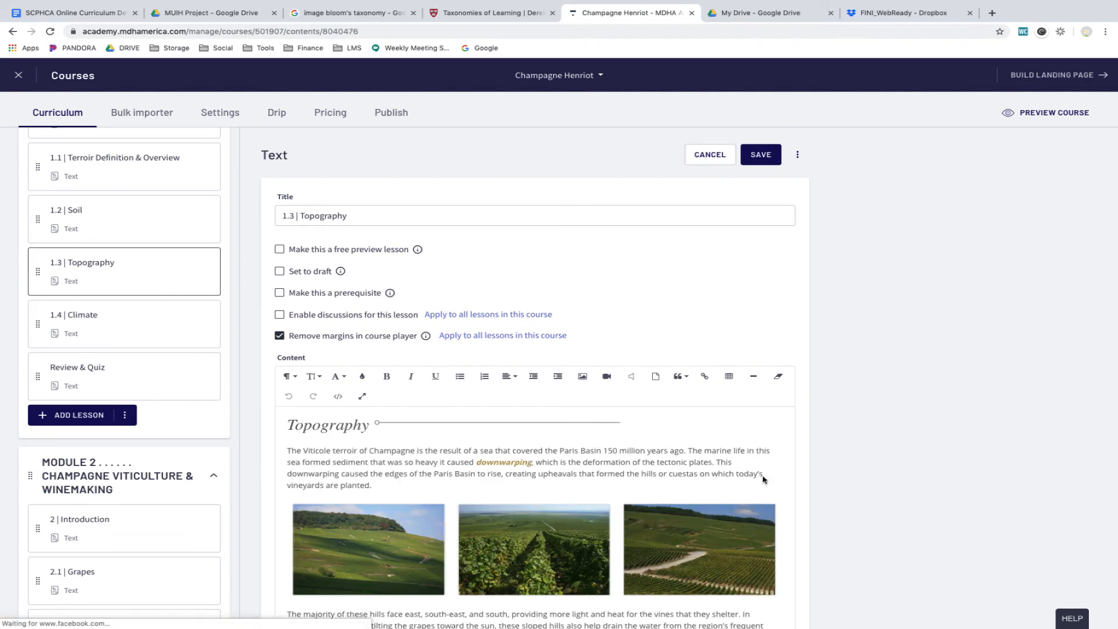
scroll(836, 494, down, 5)
scroll(835, 493, up, 4)
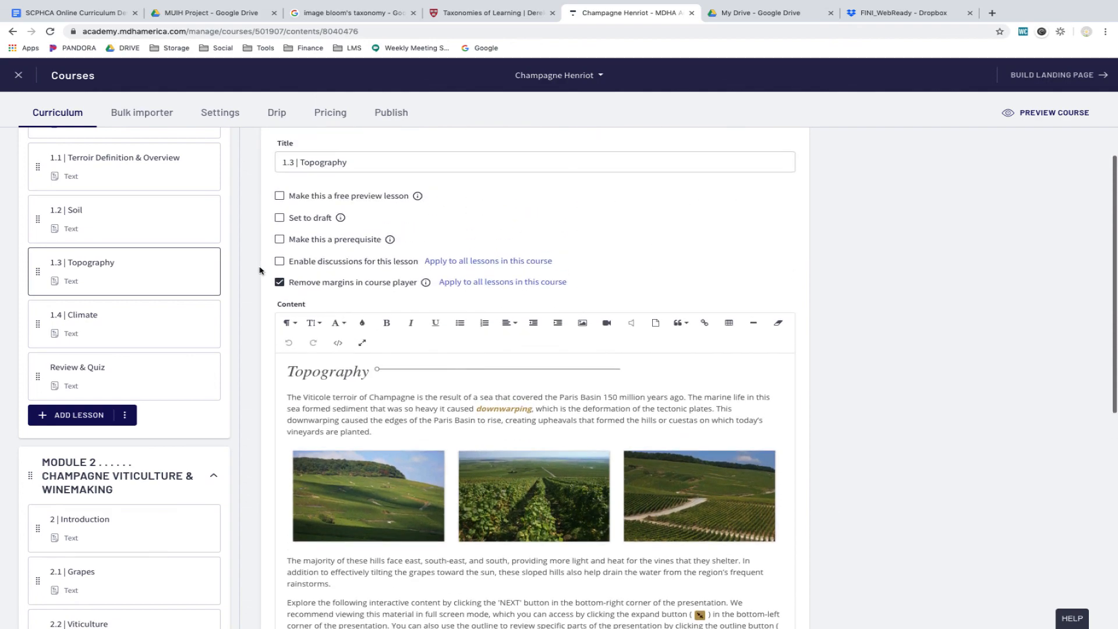
- Reopen lesson 1.2 | Soil and review its text and images from the header down through the page
click(133, 233)
scroll(691, 408, down, 5)
scroll(693, 410, up, 1)
scroll(693, 409, up, 5)
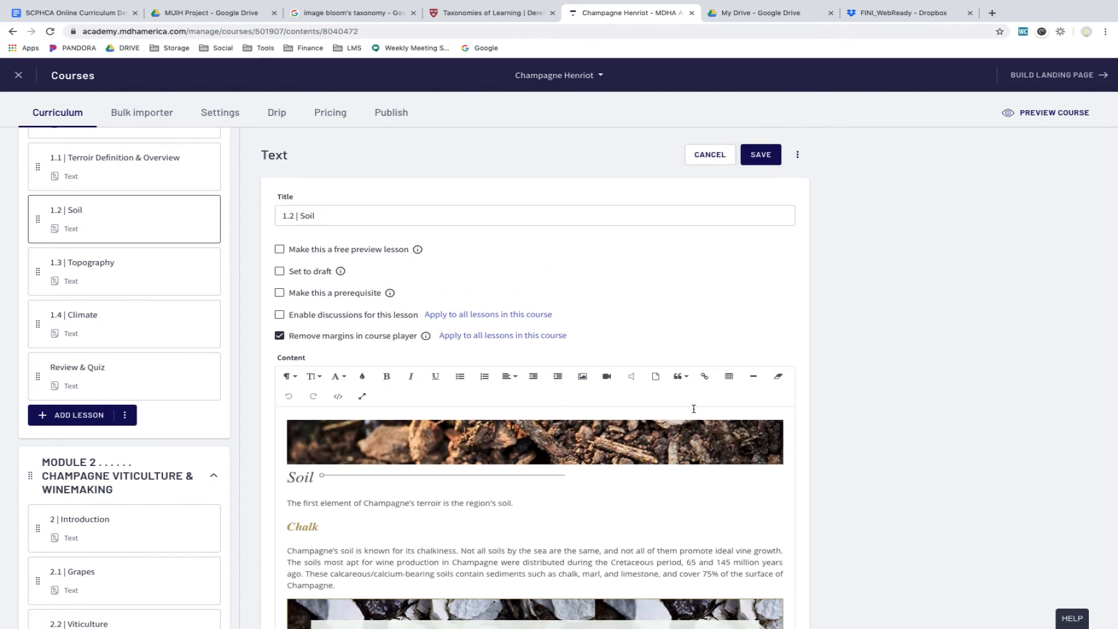
- Examine the embedded interactive presentations in lesson 1.3 | Topography and lesson 1.4 | Climate
click(108, 281)
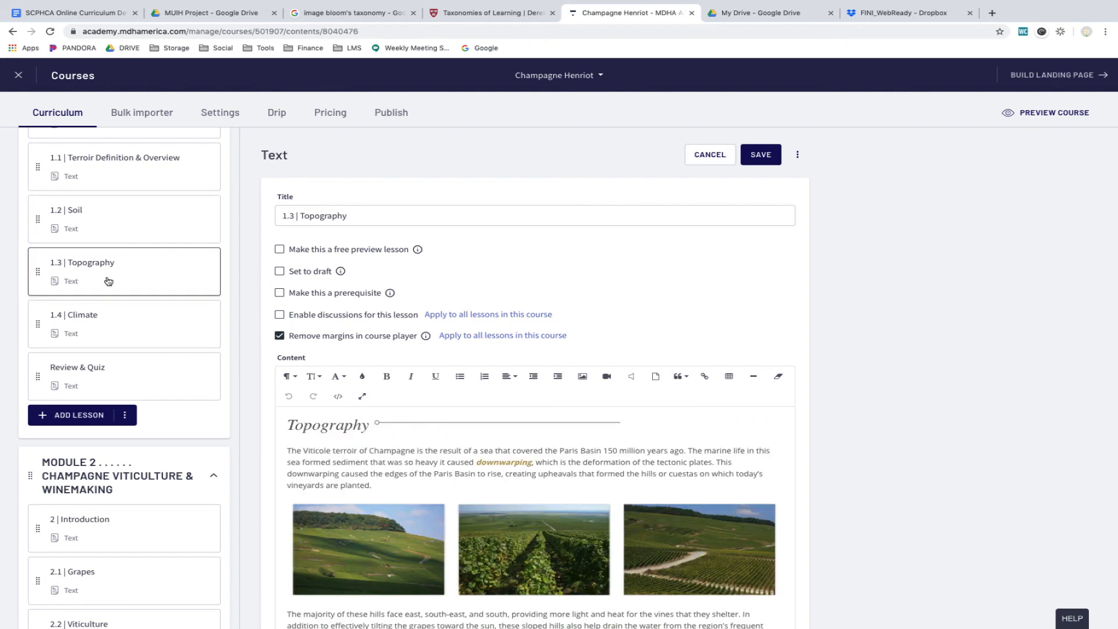
scroll(840, 526, down, 6)
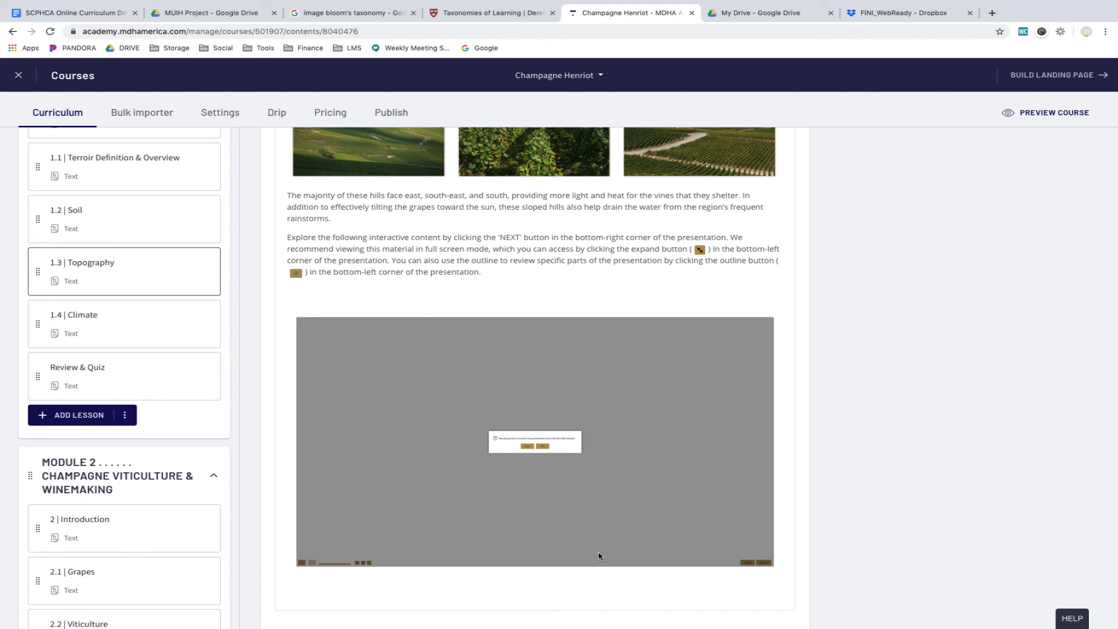
click(115, 334)
scroll(938, 415, up, 5)
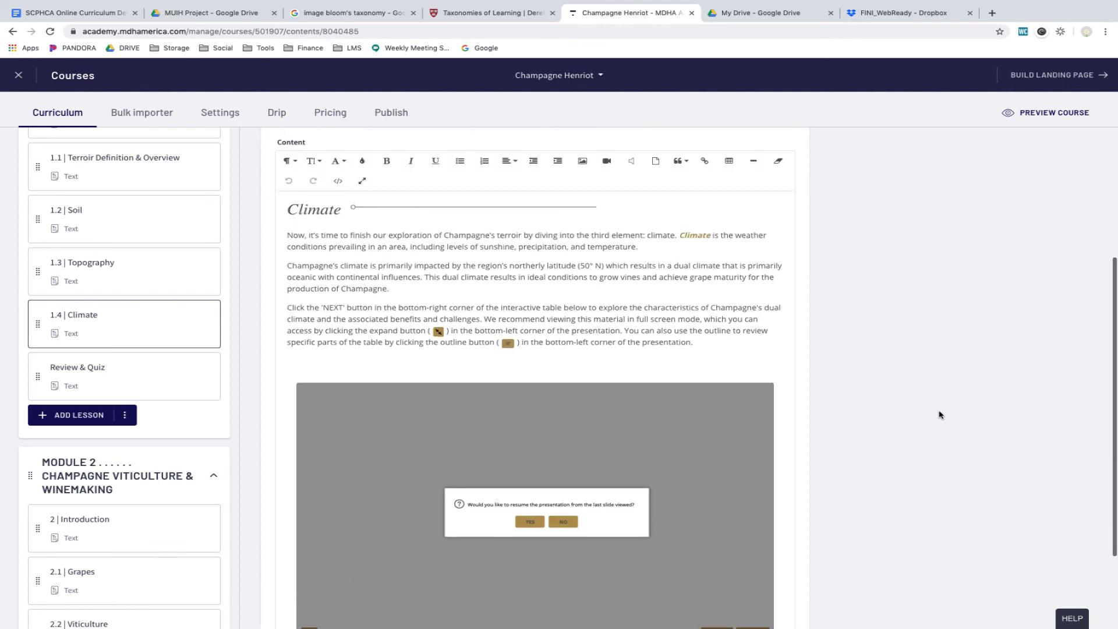
scroll(939, 415, down, 4)
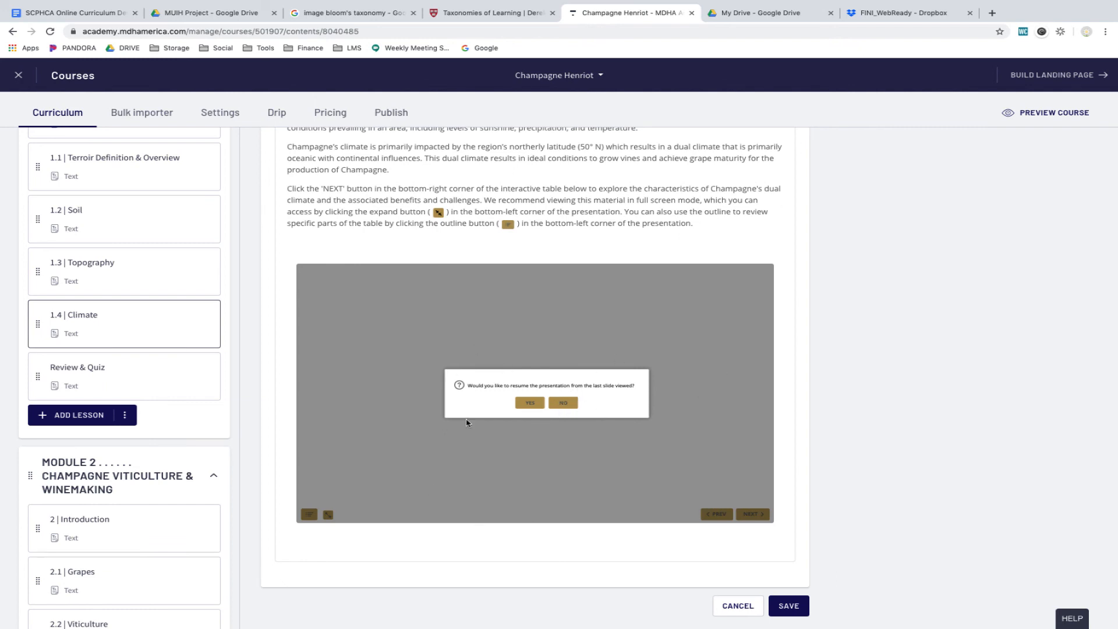
- Start the interactive climate table in lesson 1.4 | Climate without resuming, and step through its Temperature slides from details to benefits and challenges
scroll(584, 312, up, 4)
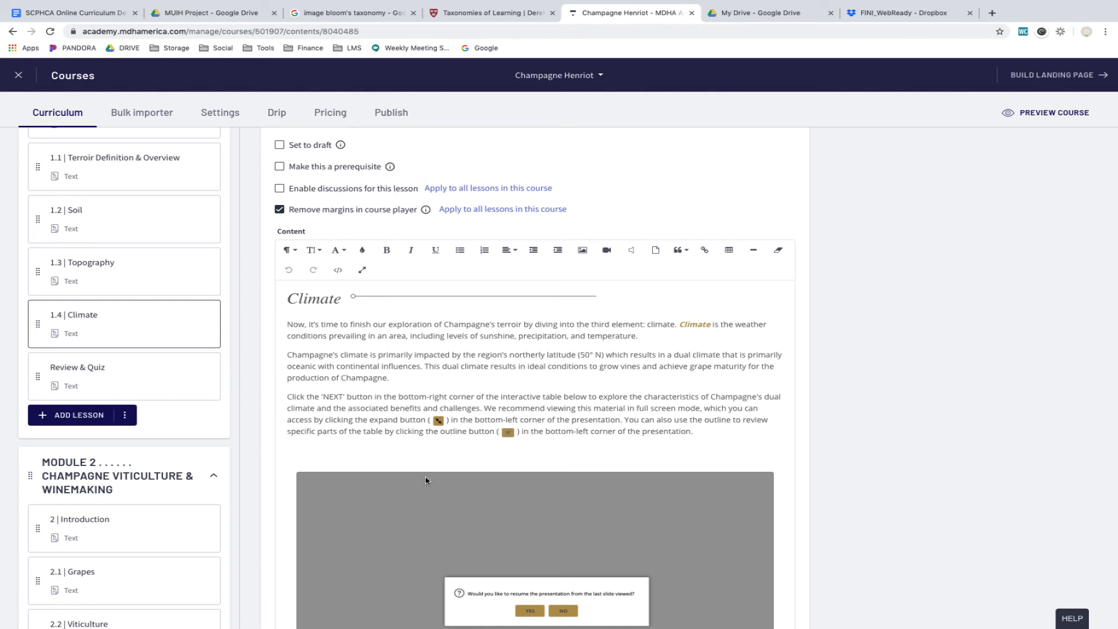
scroll(490, 489, down, 3)
click(564, 403)
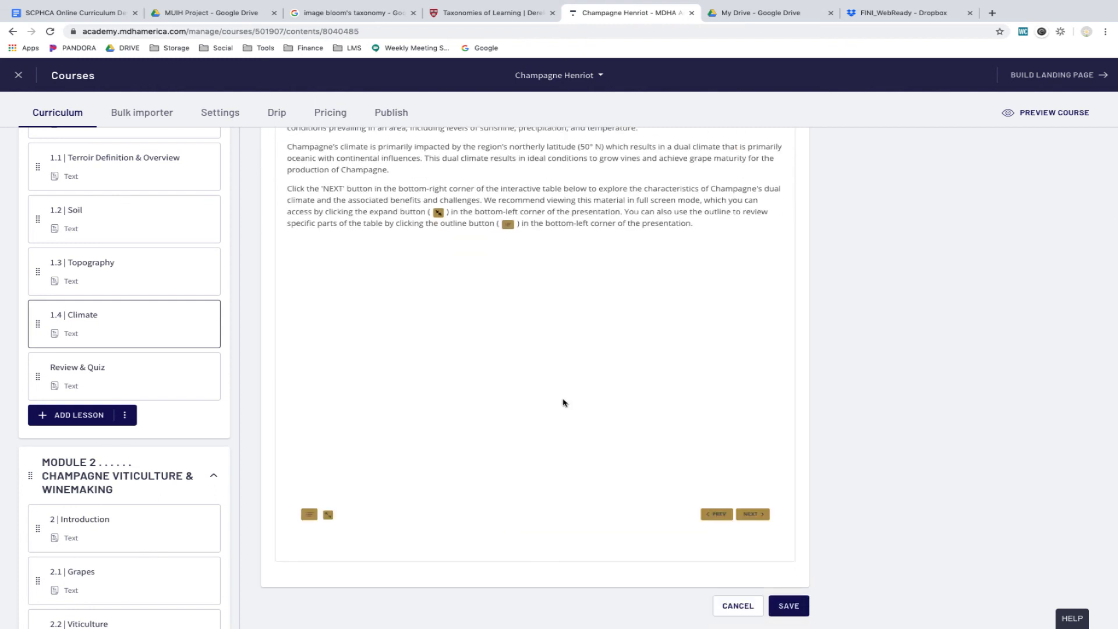
click(756, 516)
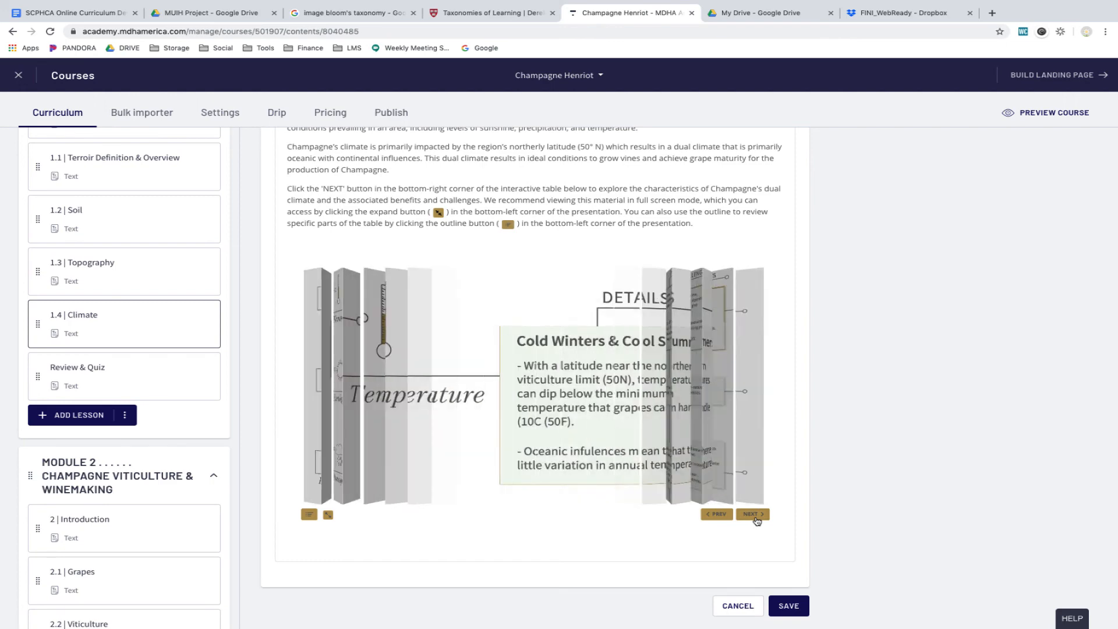
click(756, 518)
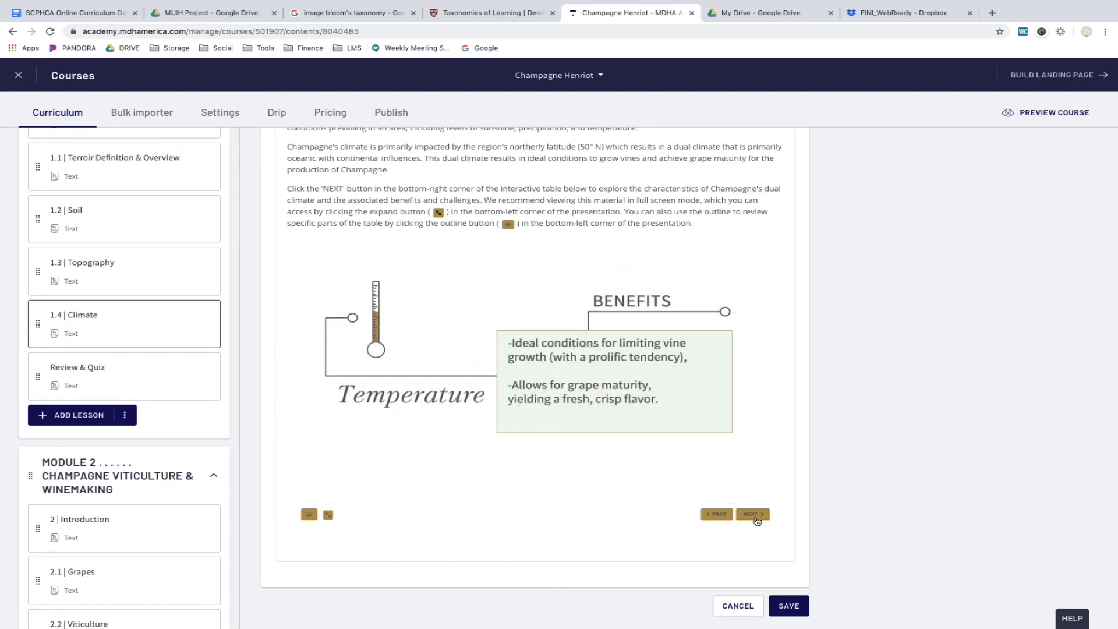
click(756, 518)
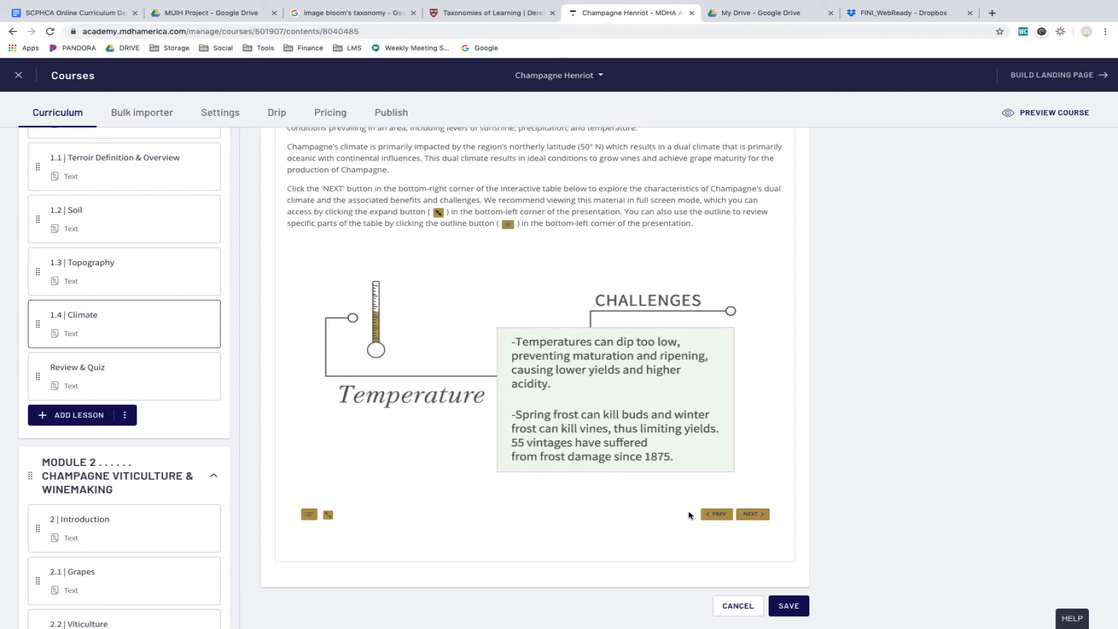
scroll(164, 294, up, 4)
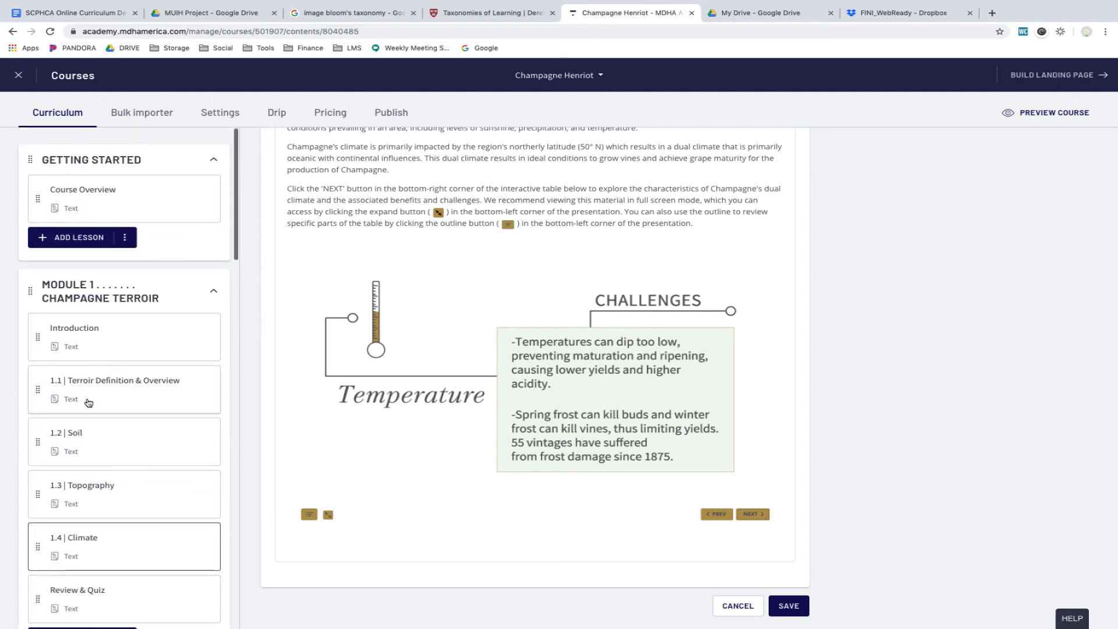